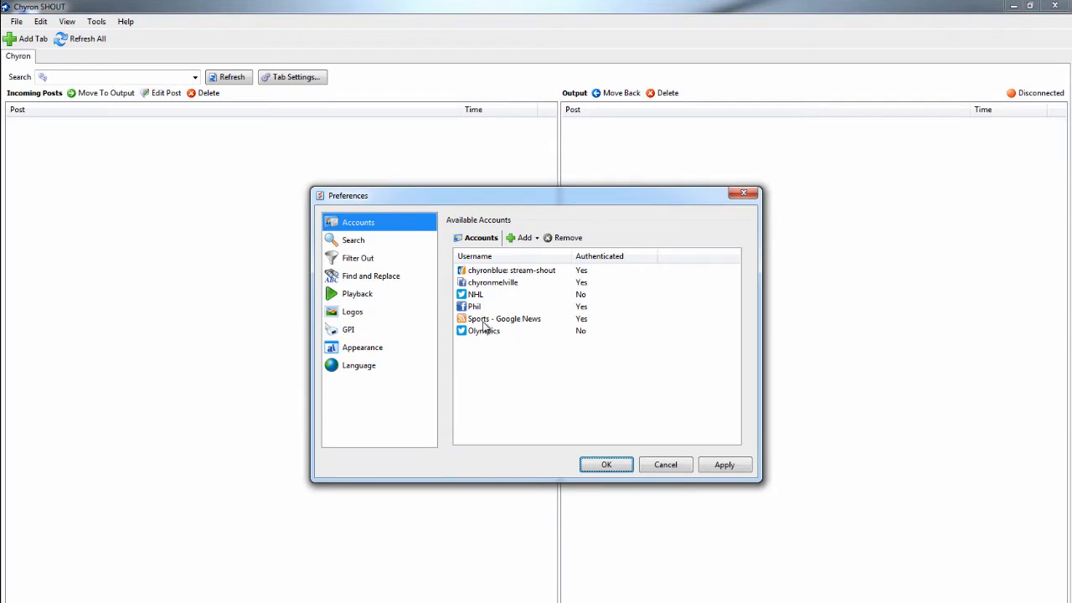
# Set the Moderator logo to the Chyron image from the images folder in the preferences
pyautogui.click(360, 242)
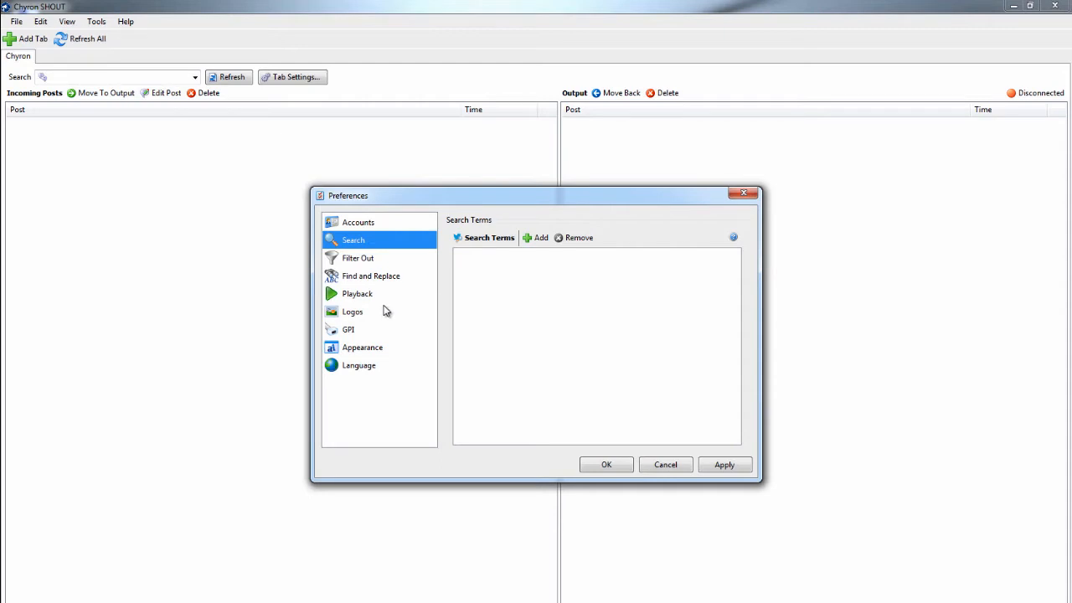
pyautogui.click(351, 311)
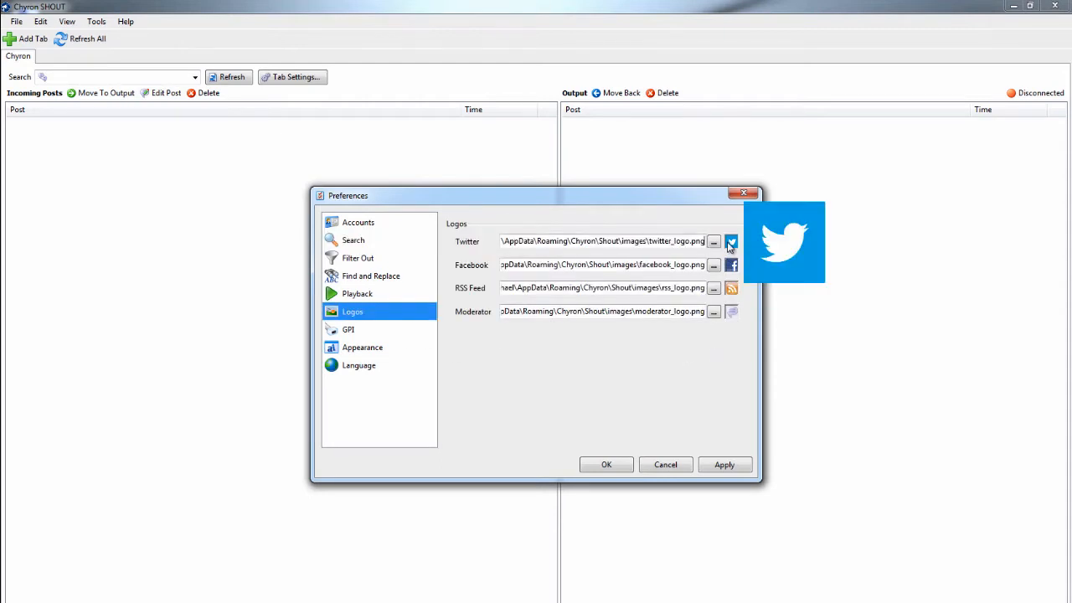
pyautogui.moveTo(731, 267)
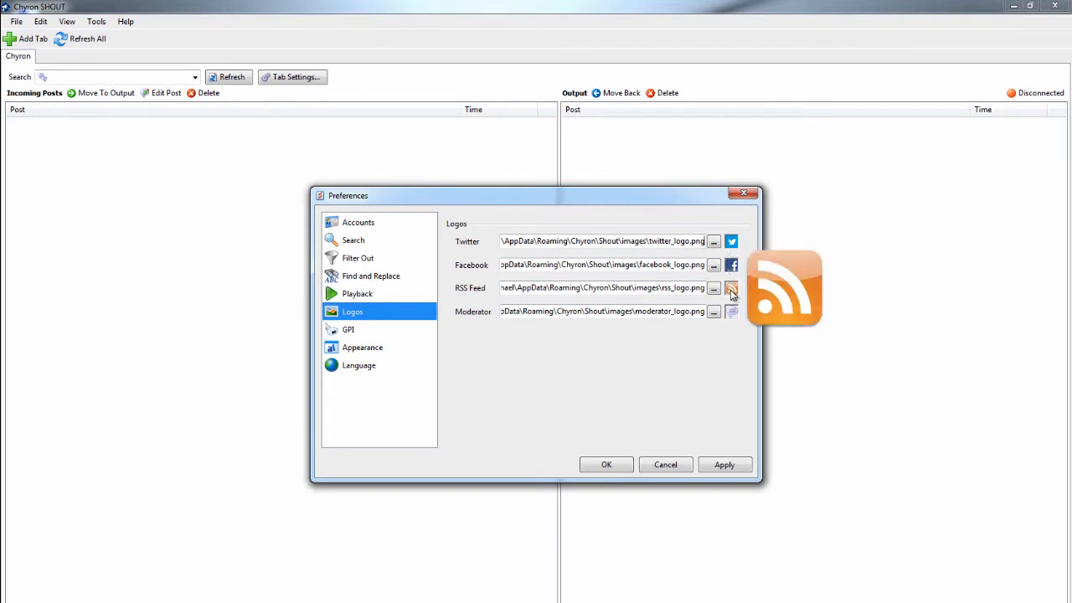
pyautogui.click(716, 314)
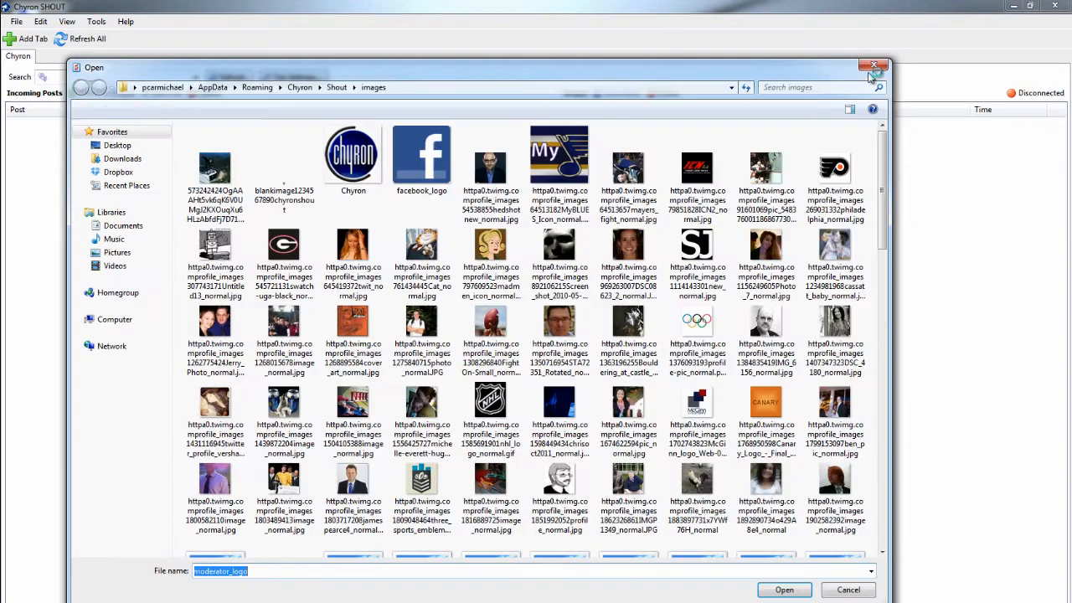
pyautogui.click(369, 152)
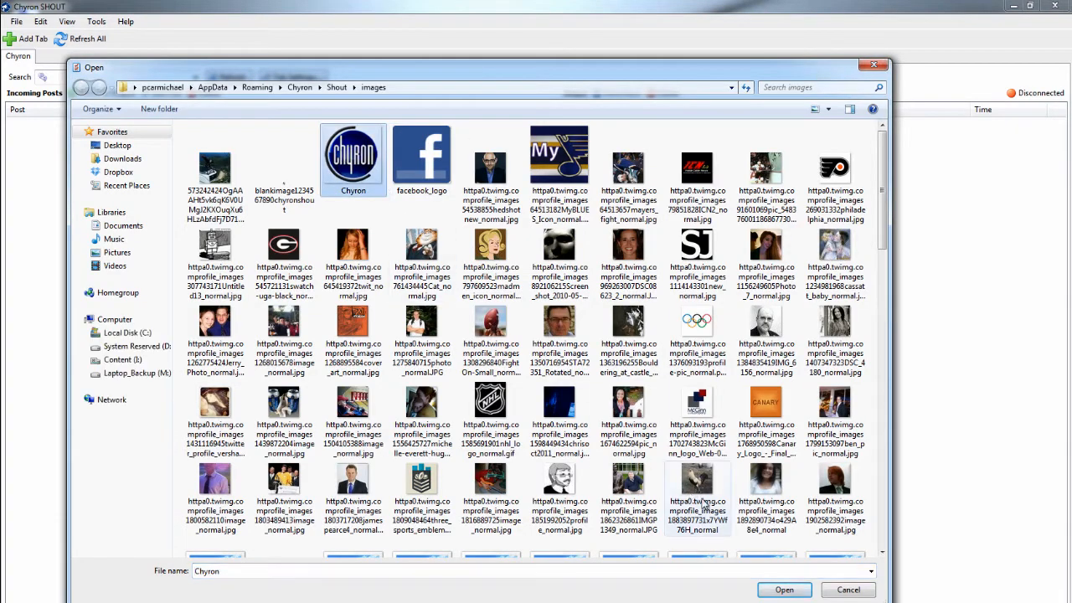
pyautogui.click(784, 590)
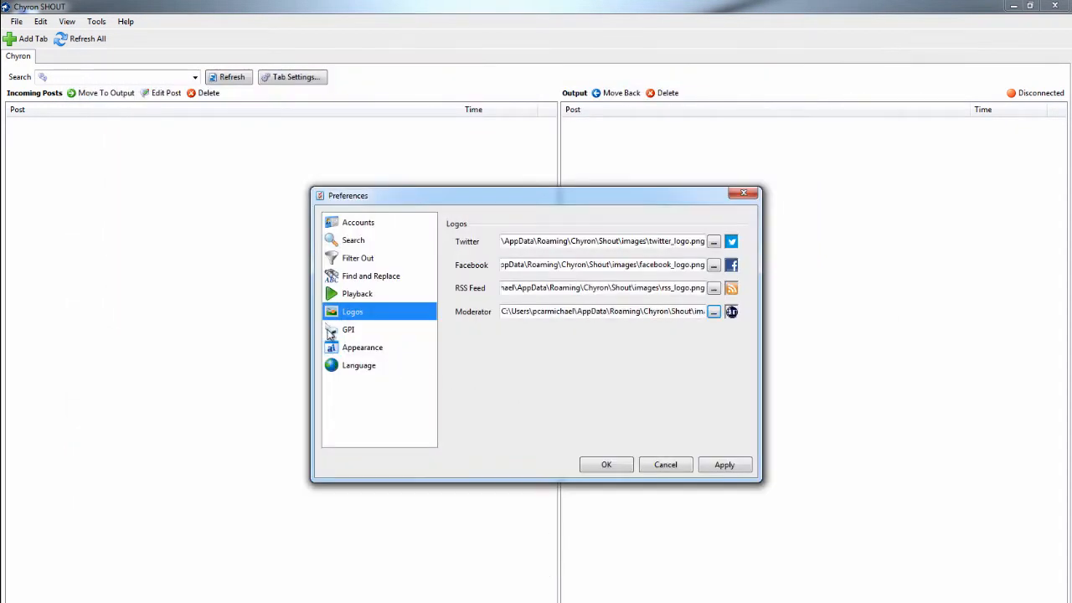
# Review the GPI and appearance preferences, keeping black as the text color of the input list
pyautogui.click(342, 331)
pyautogui.click(366, 349)
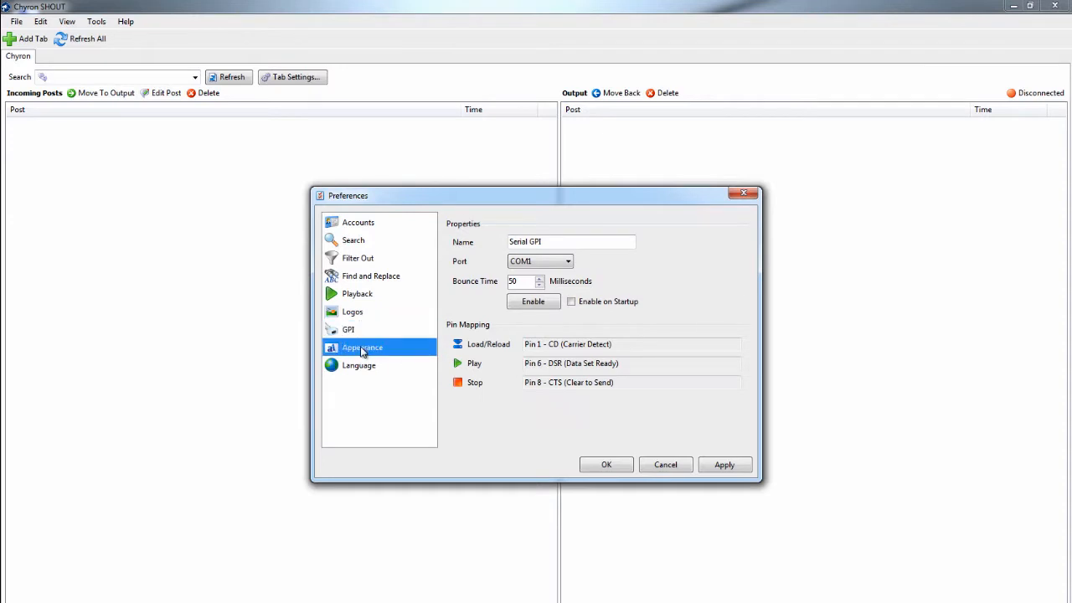
pyautogui.click(525, 247)
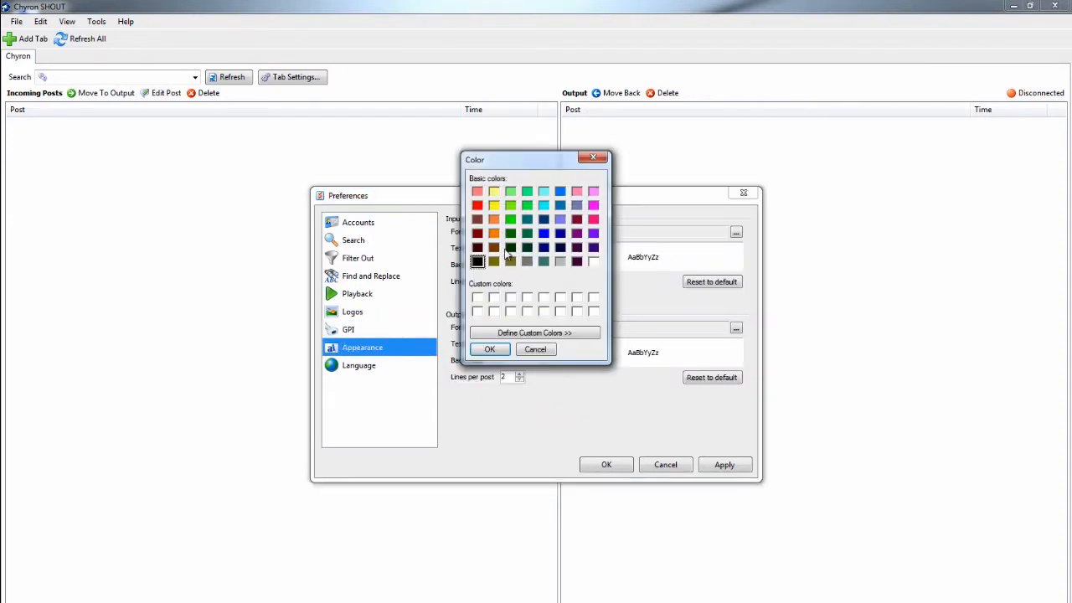
pyautogui.click(488, 350)
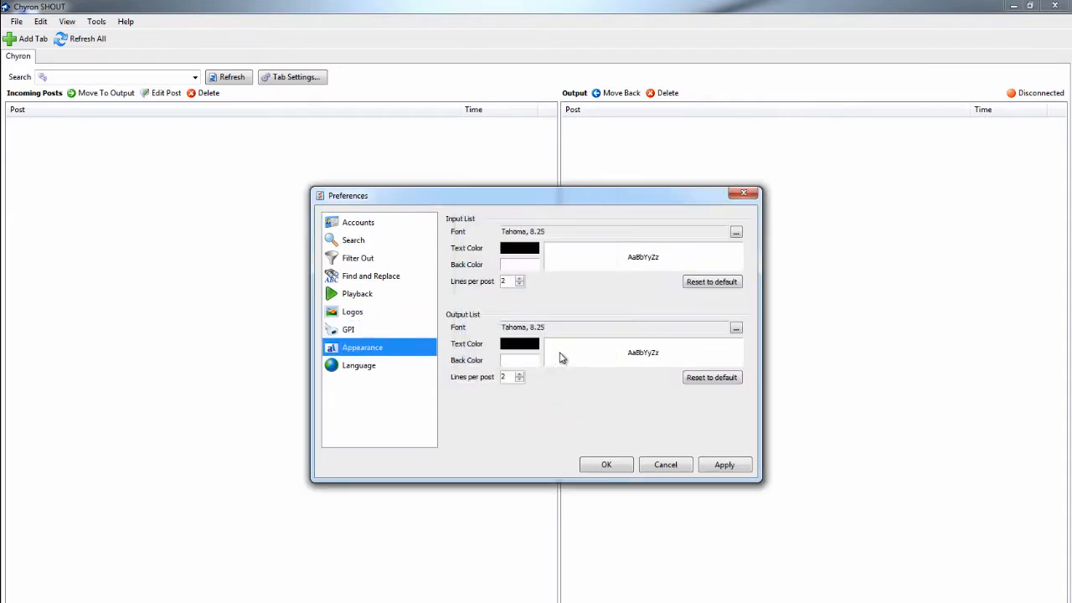
# Switch the interface language to Deutsch (German) and refresh all posts
pyautogui.click(358, 367)
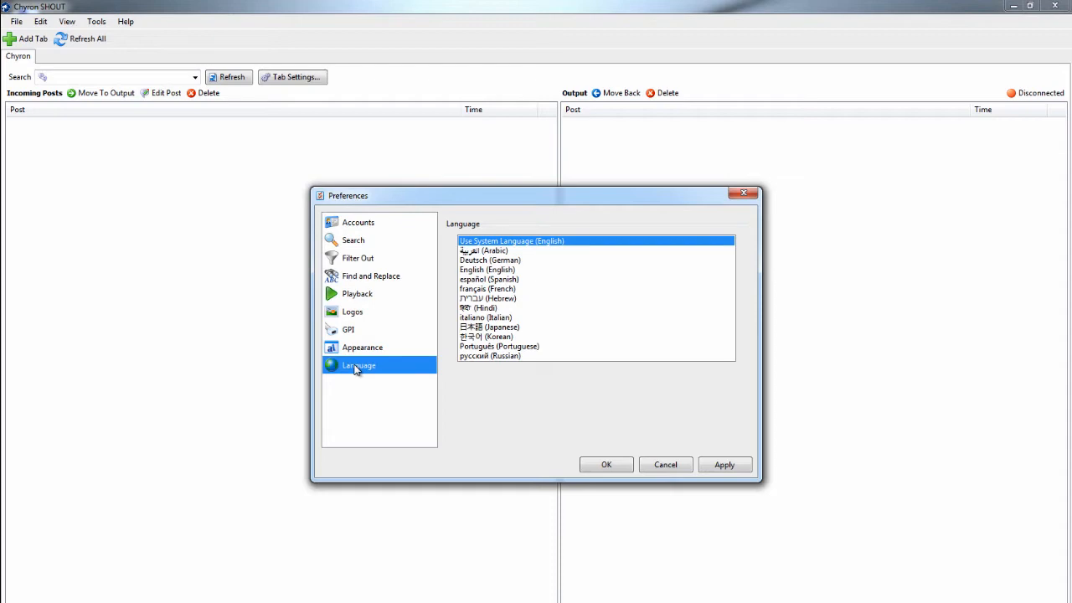
pyautogui.click(487, 261)
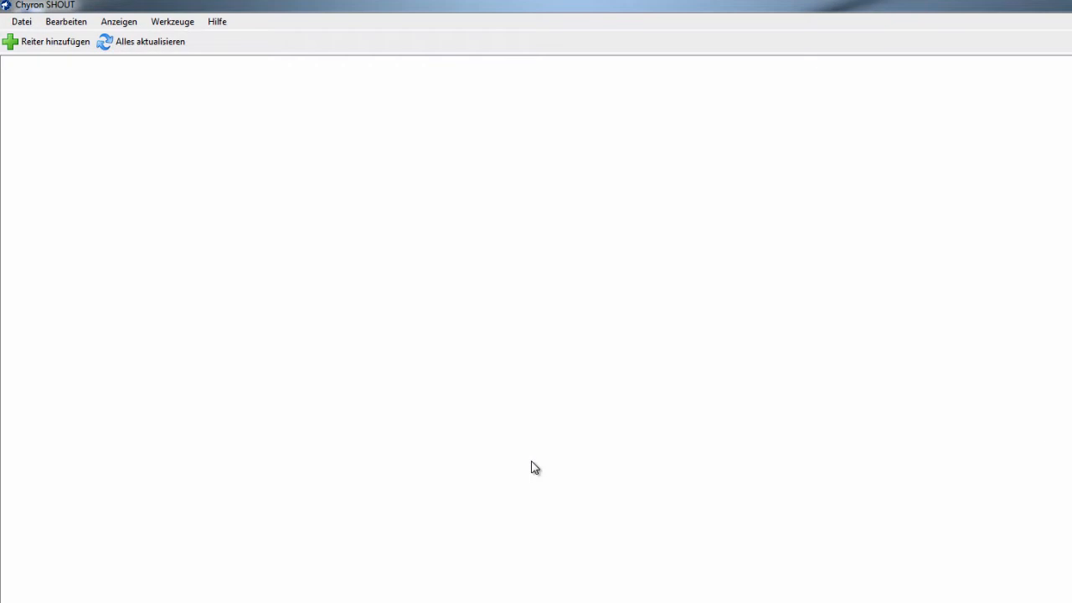
pyautogui.click(152, 42)
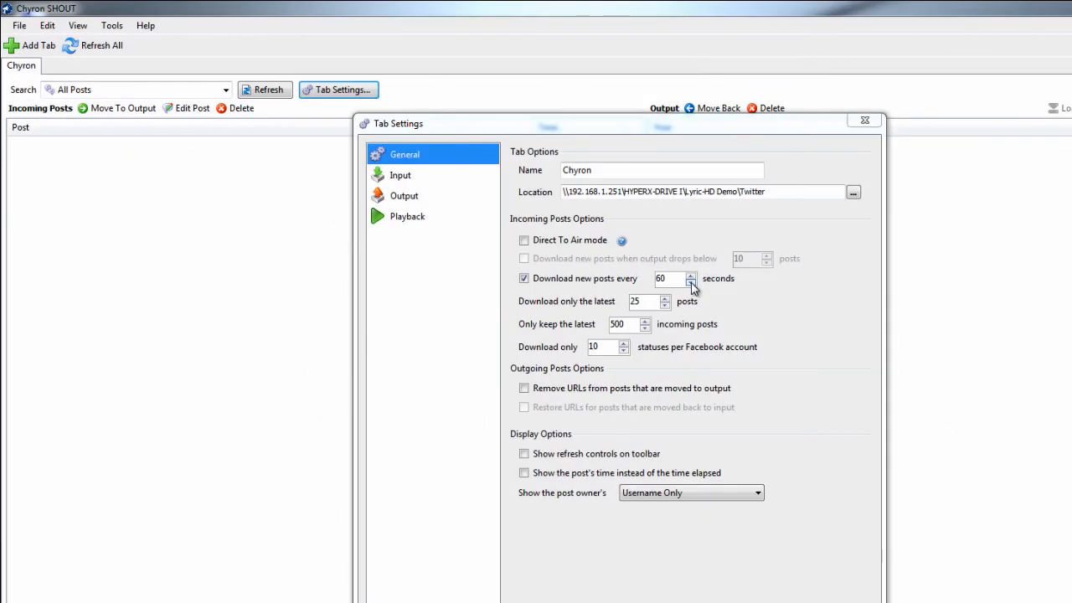
# Set the tab to download new posts every 60 seconds with 3 statuses per Facebook account, and toggle Direct To Air mode
pyautogui.click(692, 278)
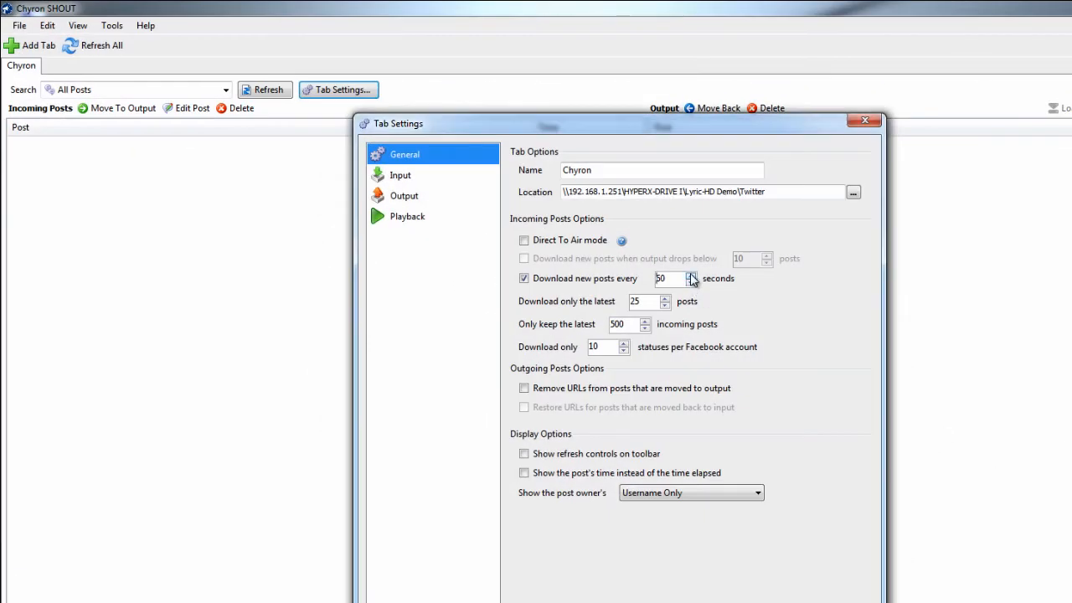
pyautogui.click(624, 351)
pyautogui.click(624, 351)
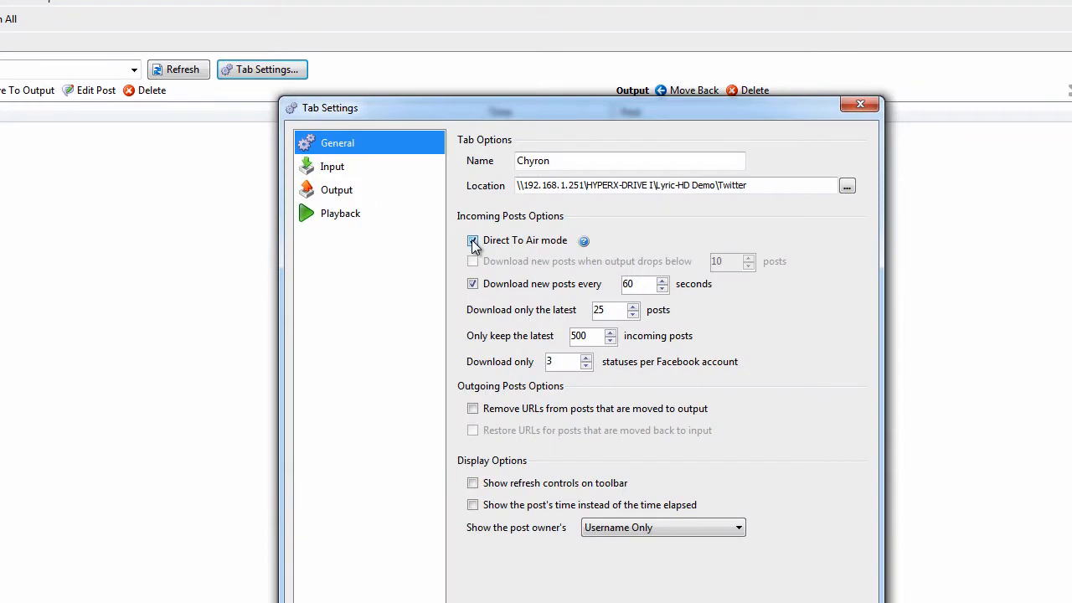
pyautogui.moveTo(584, 242)
pyautogui.click(473, 241)
# Enable the NHL, chyronmelville and chyronblue: stream-shout accounts as inputs for the tab
pyautogui.click(333, 166)
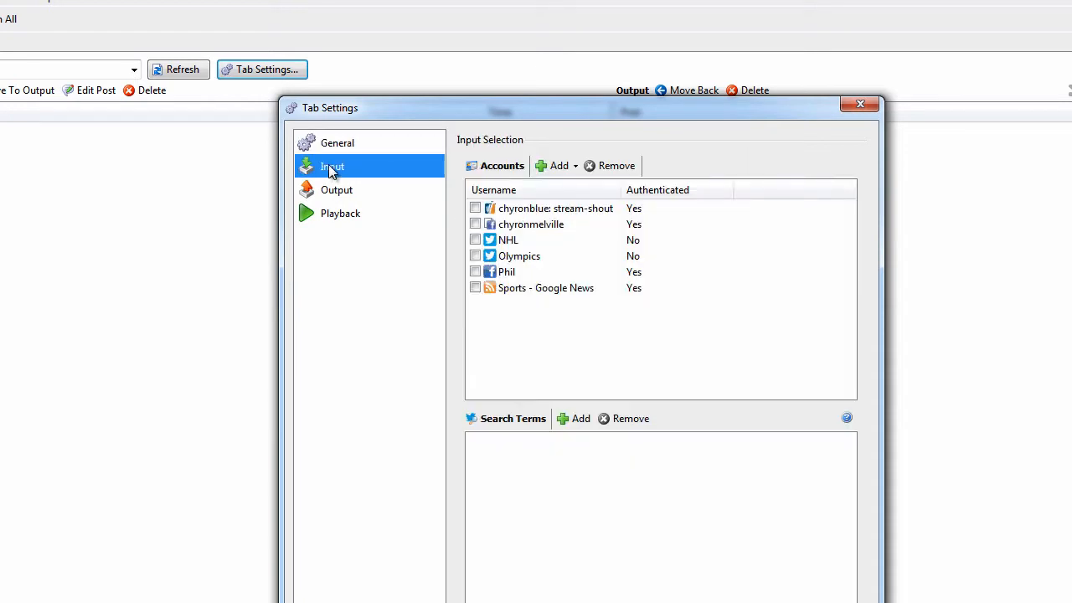
pyautogui.click(475, 240)
pyautogui.click(475, 225)
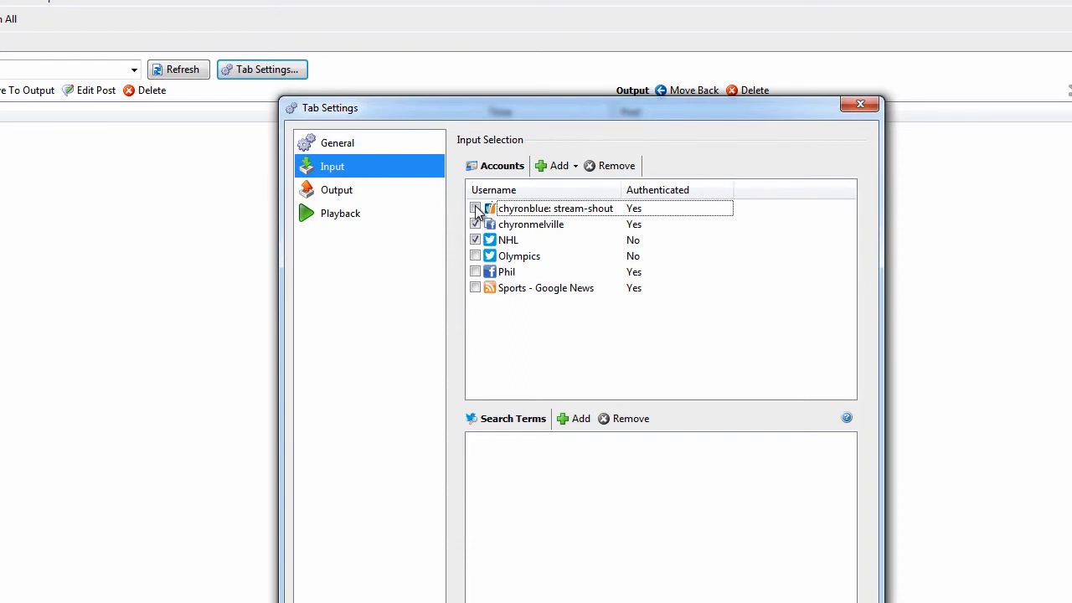
pyautogui.click(476, 208)
# Set the tab's output scene type to Page and add Image and Logo columns to the data output
pyautogui.click(336, 194)
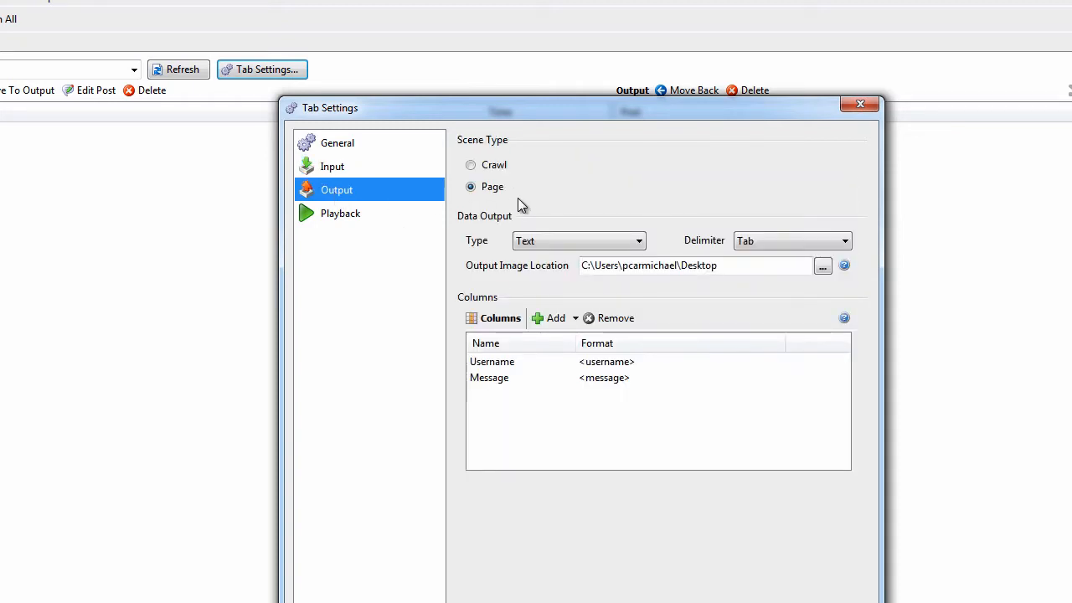
pyautogui.click(494, 165)
pyautogui.click(494, 190)
pyautogui.click(552, 320)
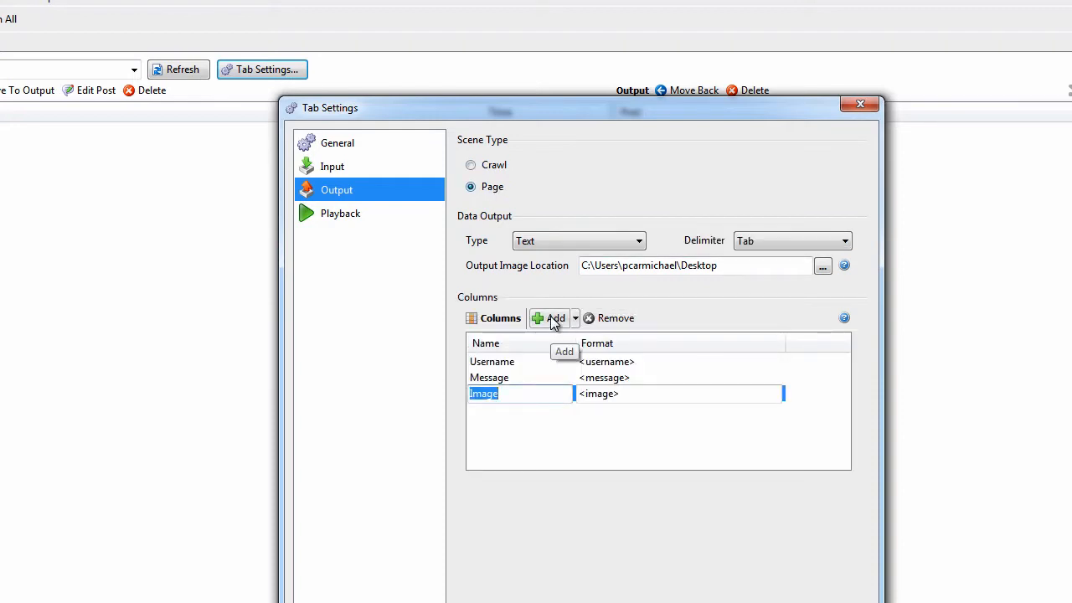
pyautogui.click(553, 319)
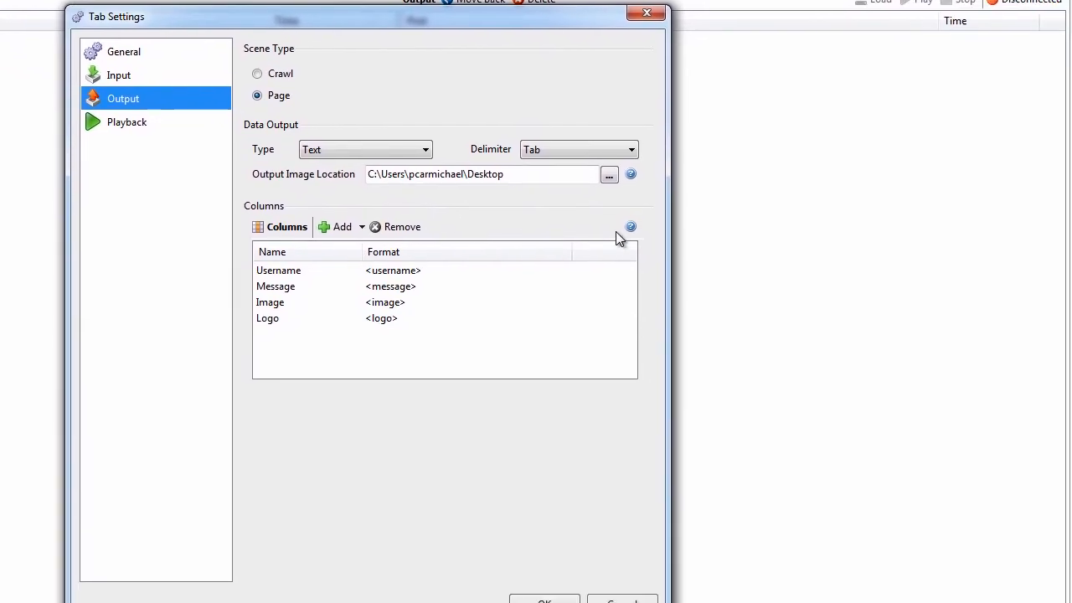
pyautogui.moveTo(630, 227)
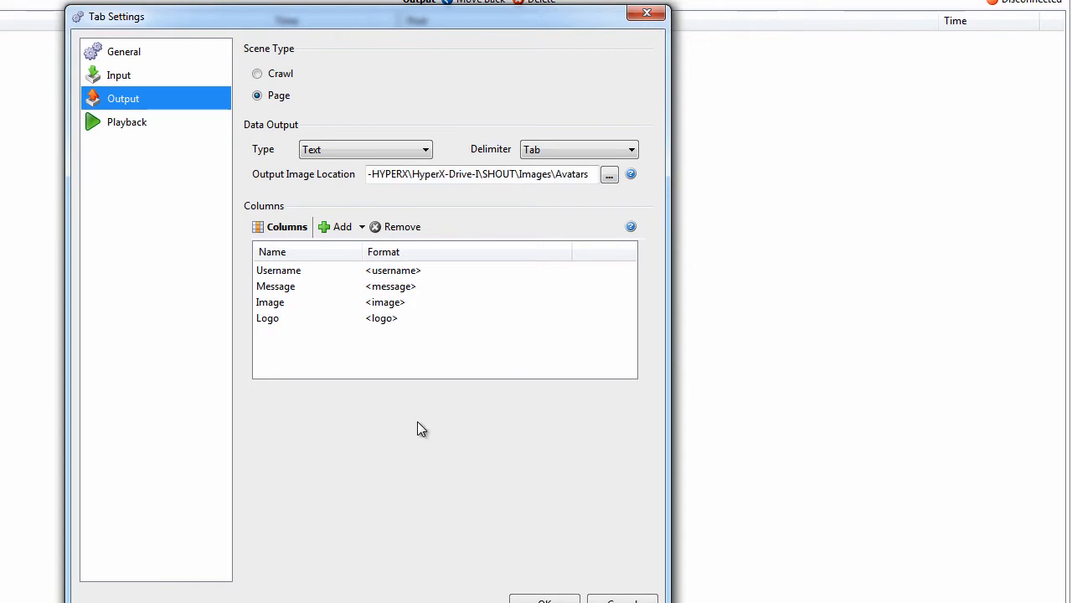
# Enable playback control for the tab with device type Lyric and address 192.1.168.251
pyautogui.click(116, 129)
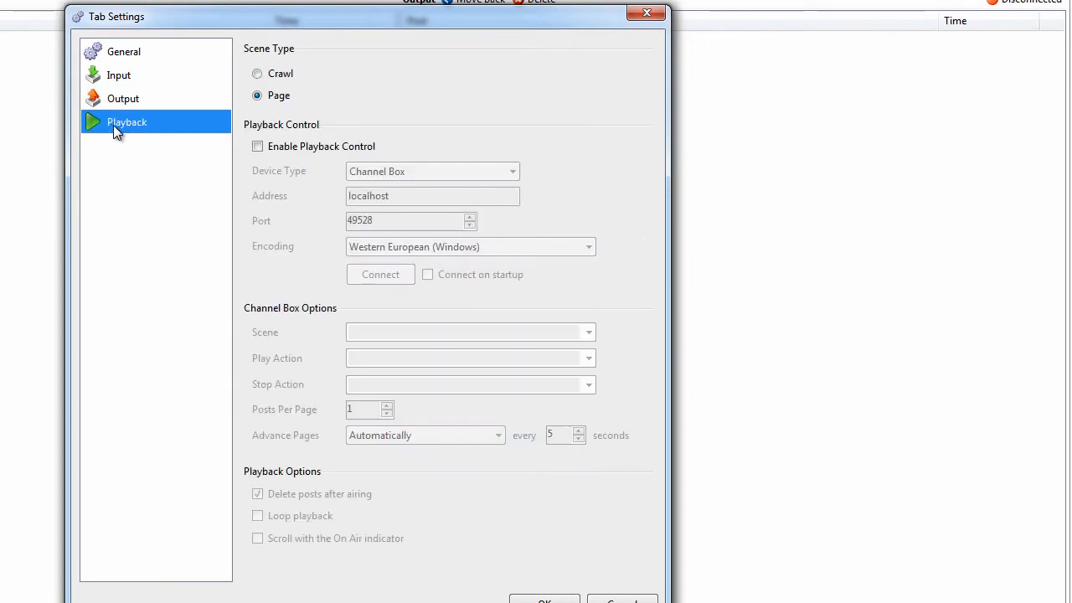
pyautogui.click(257, 147)
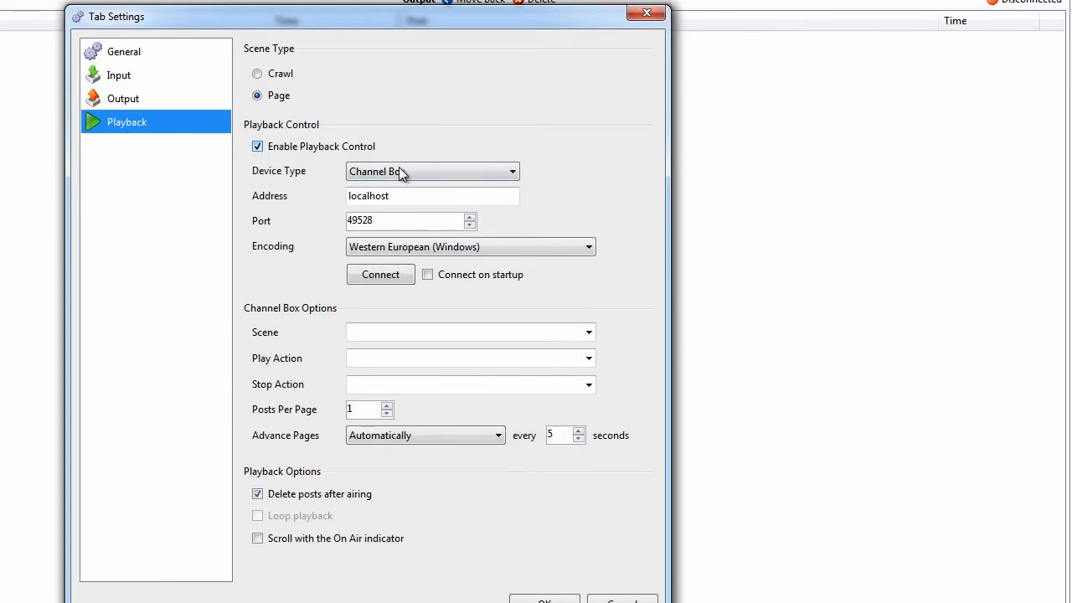
pyautogui.click(512, 172)
pyautogui.click(470, 199)
pyautogui.write('19')
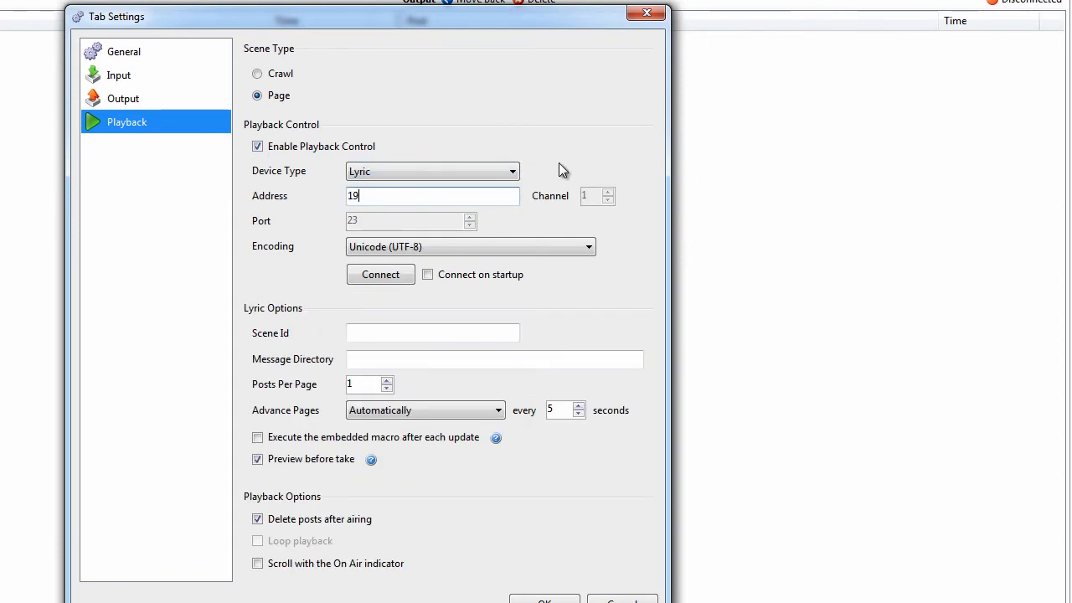
pyautogui.write('2.1.168.251')
# Set the Lyric scene ID to 27 and the message directory to I:\Lyric-HD Demo\Messages
pyautogui.click(358, 336)
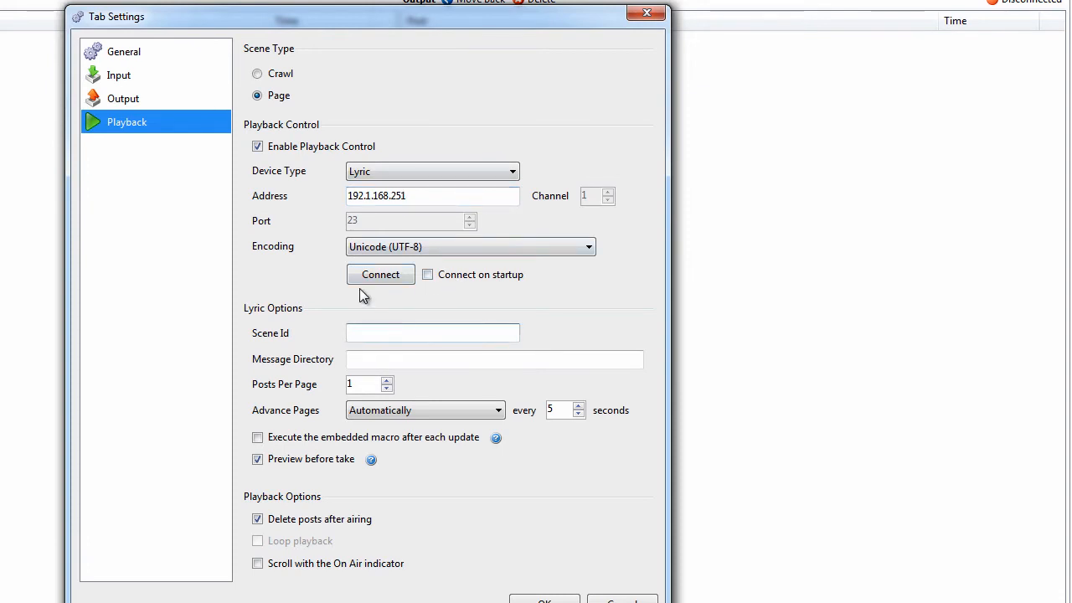
pyautogui.write('27')
pyautogui.click(361, 362)
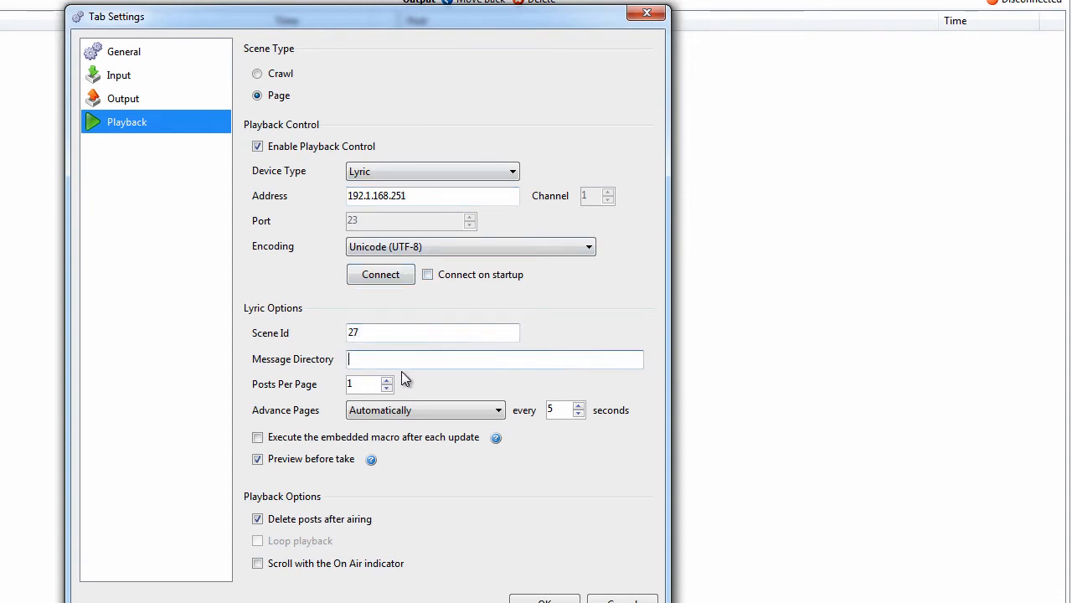
pyautogui.write('I:\\Lyric-HD Demo\\Messages')
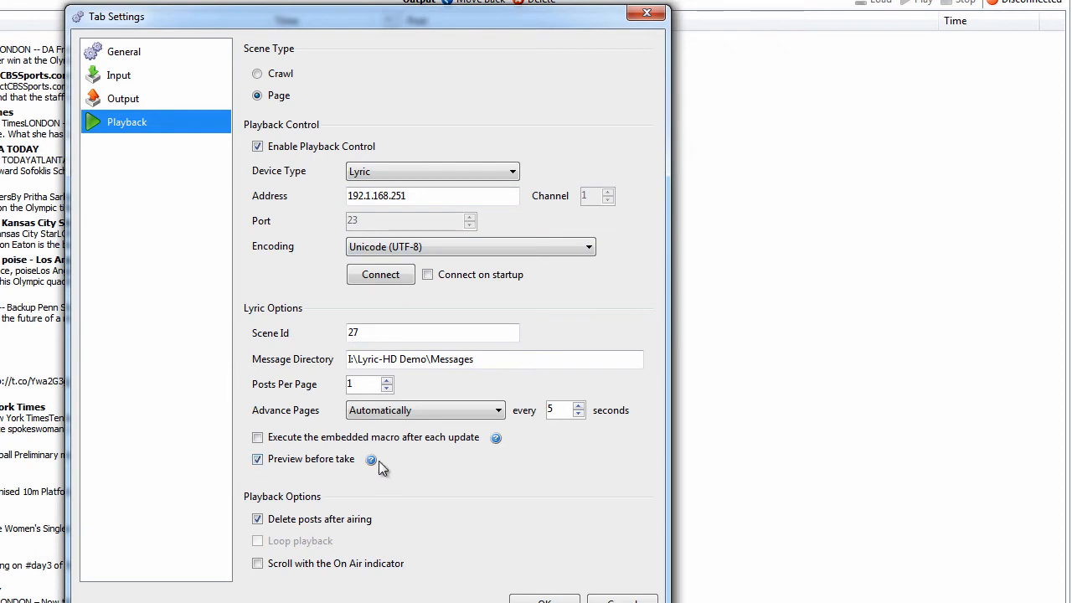
pyautogui.moveTo(372, 466)
# Keep page advance on Automatically after trying Manually, and save the tab settings
pyautogui.click(499, 410)
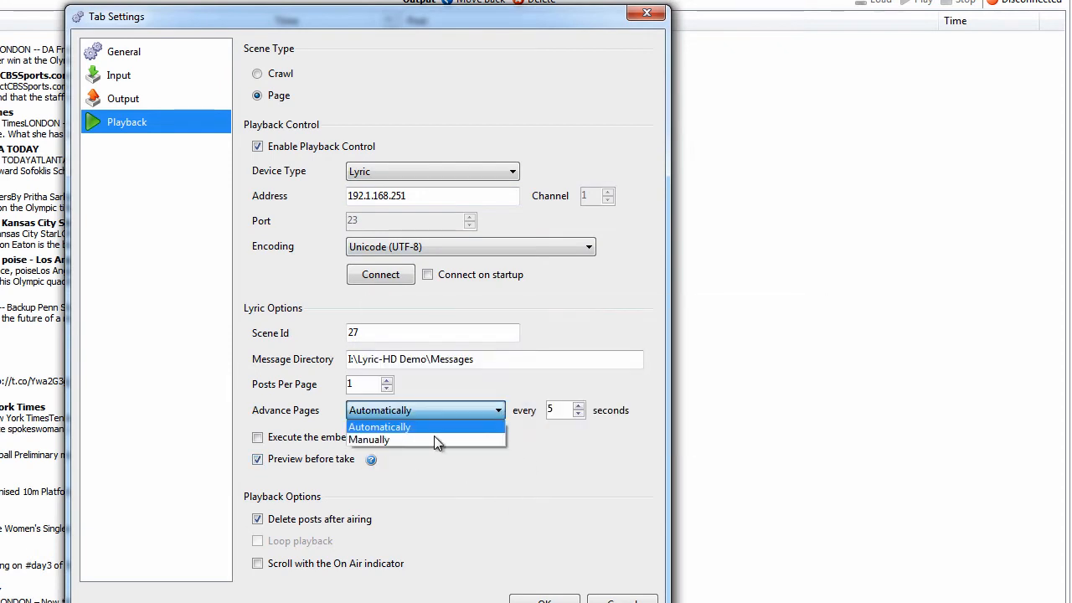
pyautogui.click(431, 445)
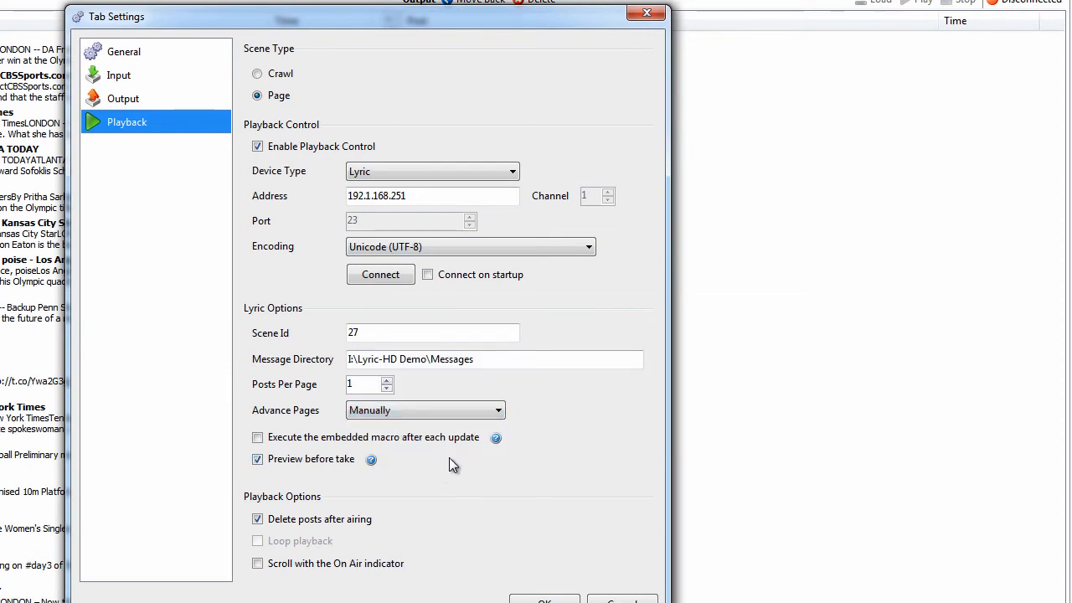
pyautogui.click(499, 410)
pyautogui.click(443, 424)
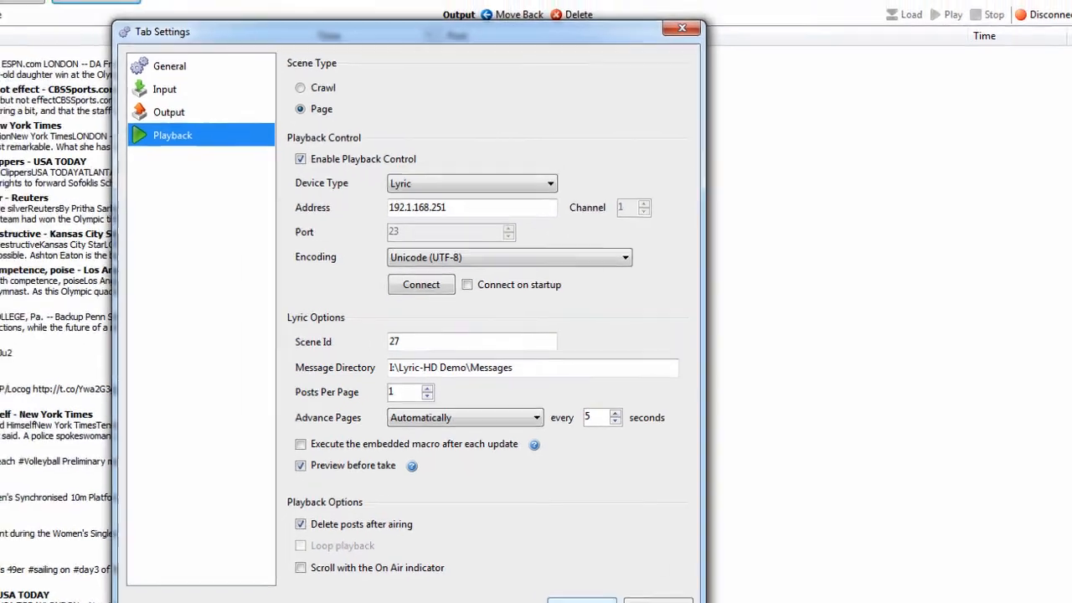
pyautogui.click(544, 600)
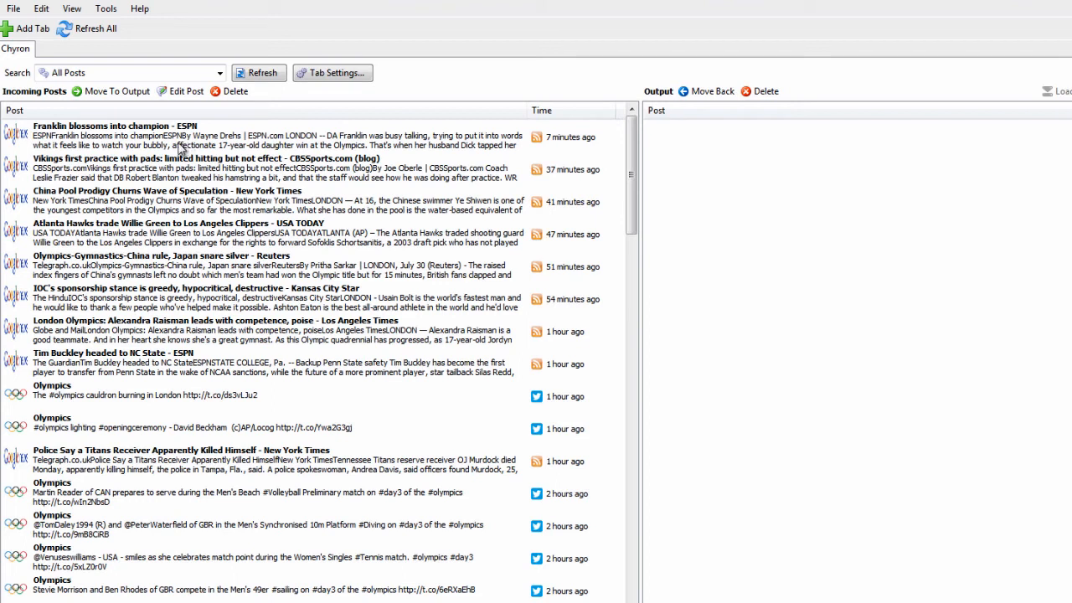
# Move the Olympics post about the cauldron burning in London to the output list and start playback of the output posts
pyautogui.click(98, 405)
pyautogui.moveTo(39, 387)
pyautogui.mouseDown()
pyautogui.moveTo(484, 383)
pyautogui.moveTo(785, 330)
pyautogui.mouseUp()
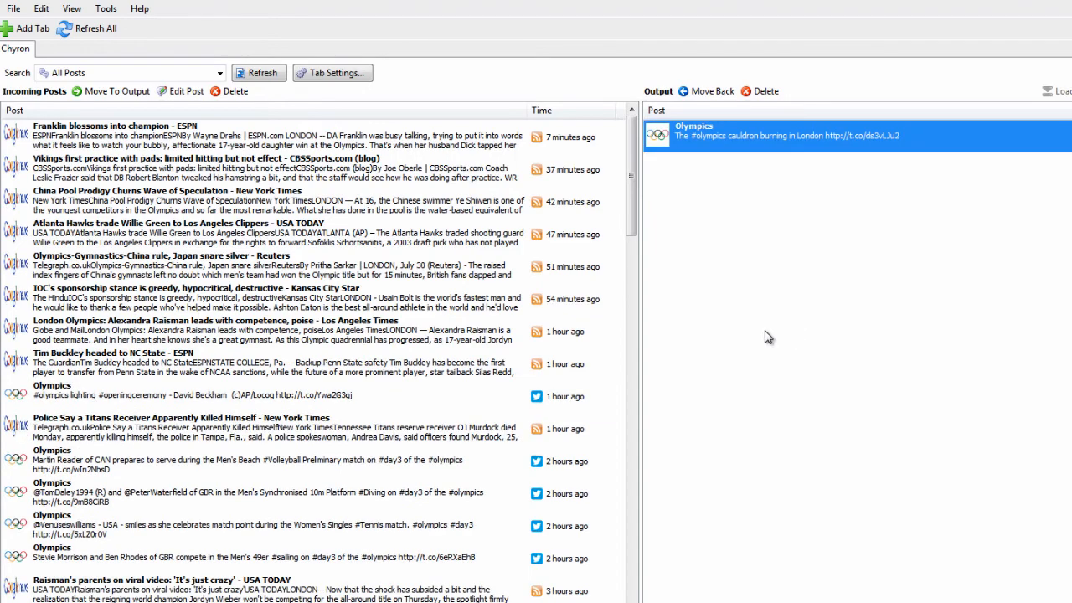
pyautogui.moveTo(634, 227); pyautogui.dragTo(637, 297)
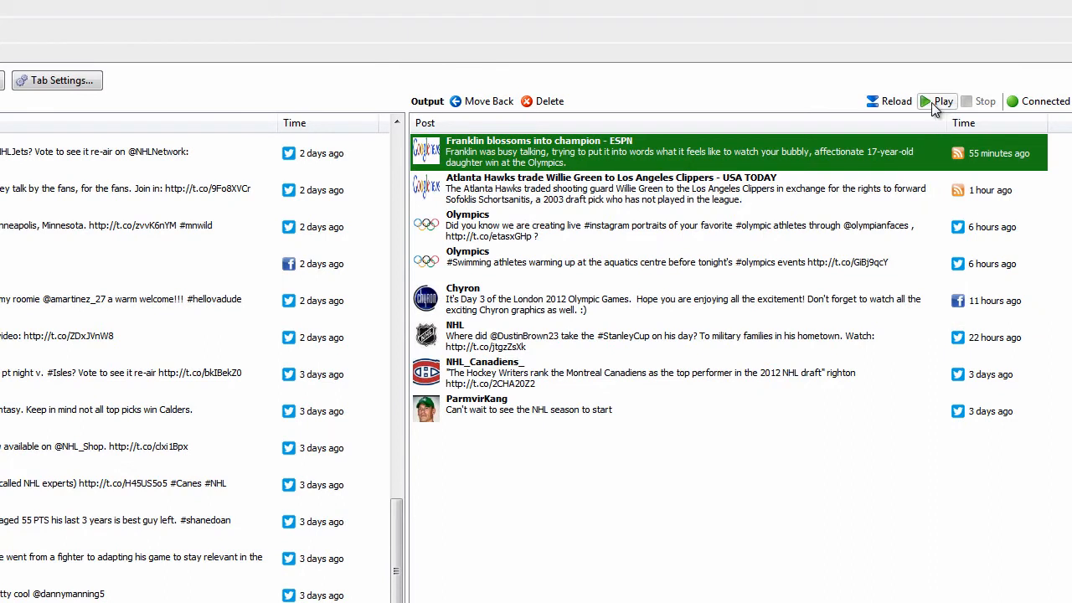
pyautogui.click(931, 102)
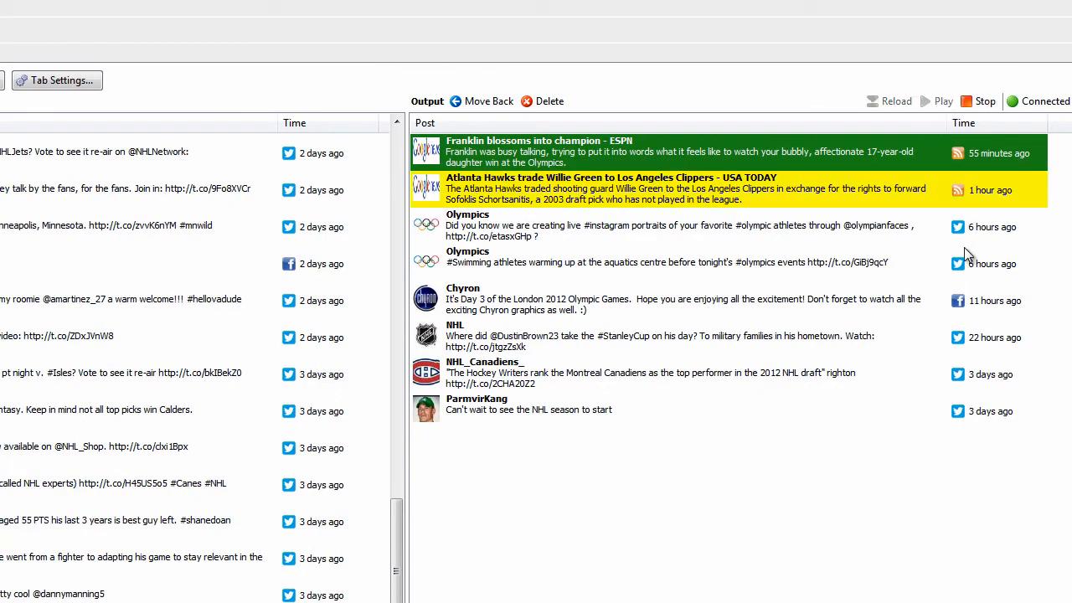